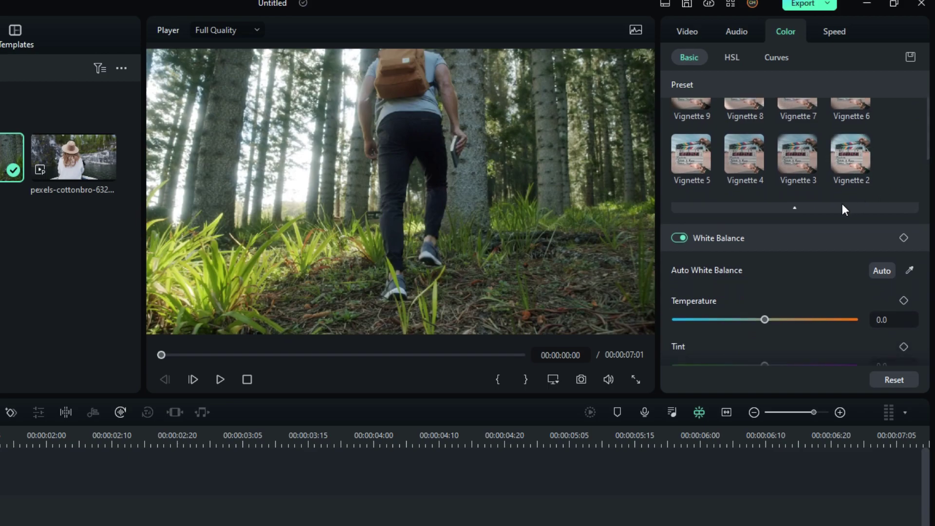
- Warm the forest clip with Temperature 20 and Tint 10
{"action": "scroll", "coordinate": [926, 117], "scroll_direction": "up", "scroll_amount": 2}
{"action": "scroll", "coordinate": [928, 117], "scroll_direction": "down", "scroll_amount": 3}
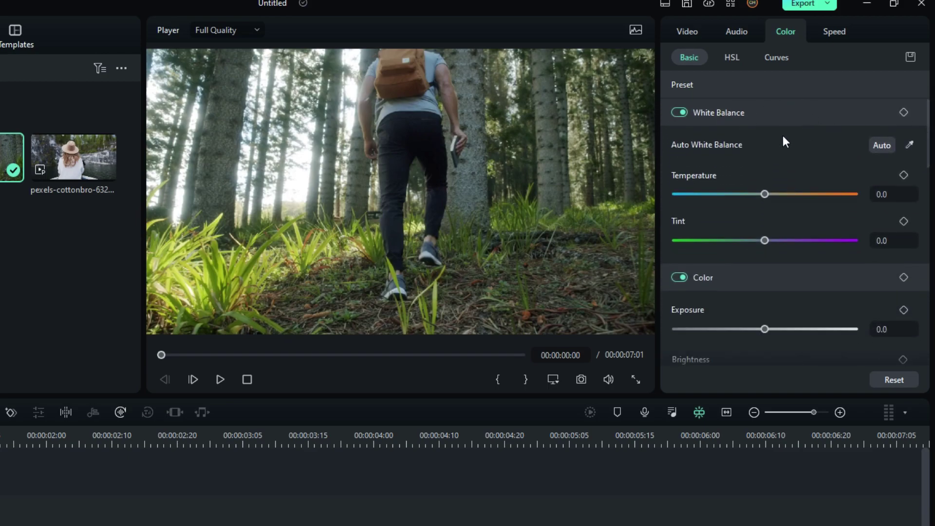
{"action": "left_click", "coordinate": [878, 189]}
{"action": "type", "text": "20"}
{"action": "key", "text": "Return"}
{"action": "left_click", "coordinate": [887, 241]}
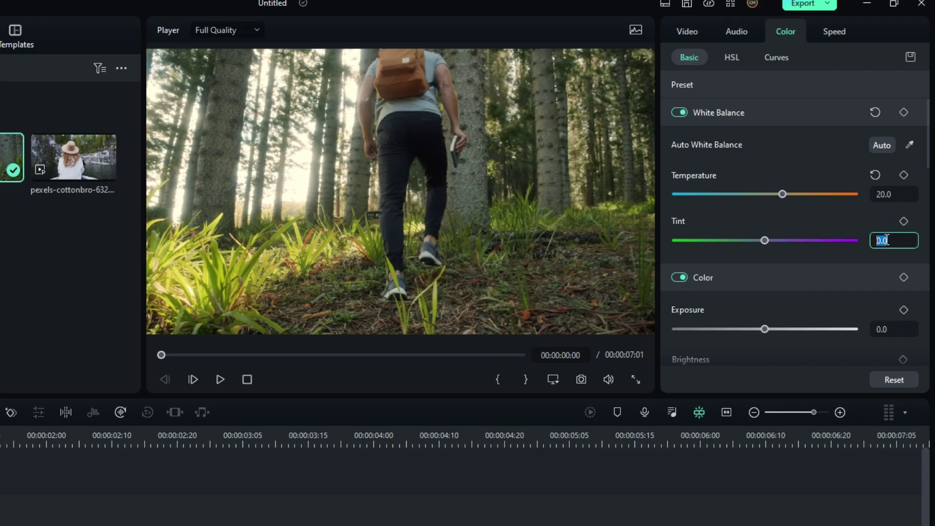
{"action": "type", "text": "10"}
{"action": "key", "text": "Return"}
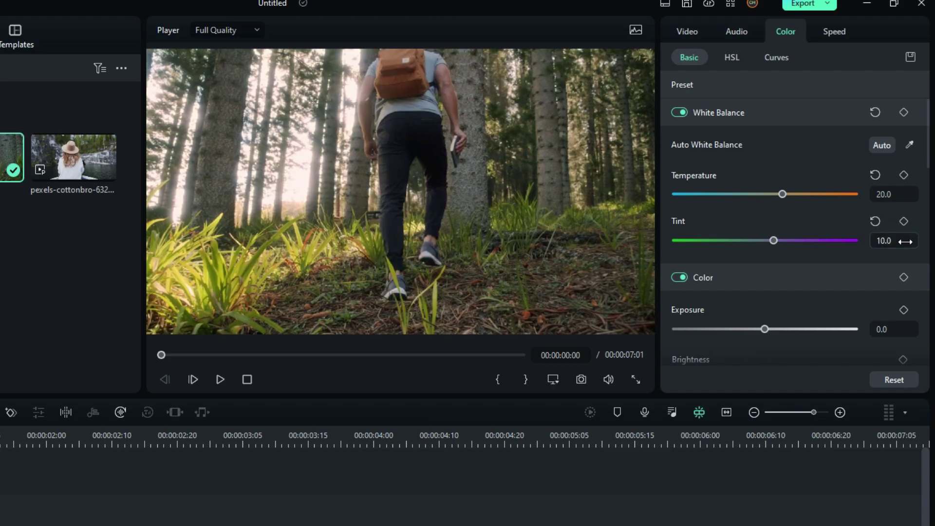
- Set Exposure to -20, Contrast to 30 and Vibrance to 20
{"action": "scroll", "coordinate": [898, 259], "scroll_direction": "down", "scroll_amount": 5}
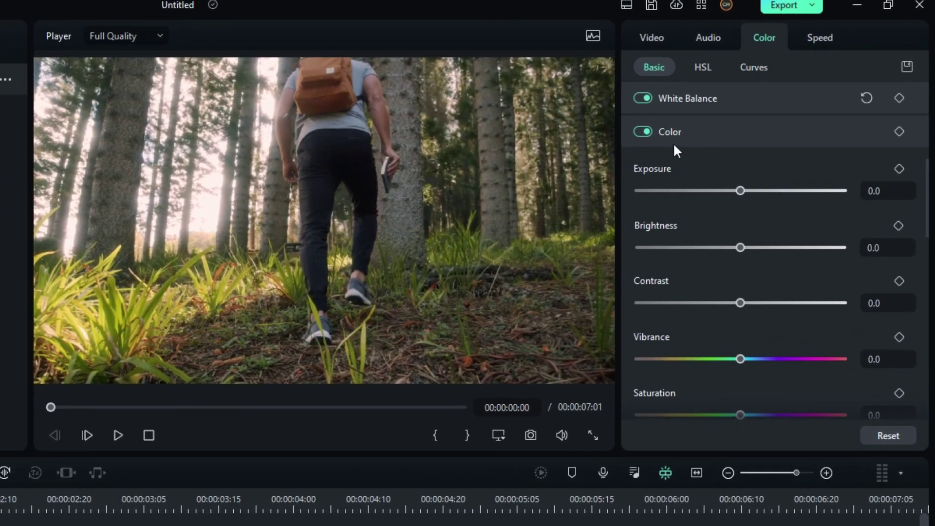
{"action": "left_click", "coordinate": [877, 190]}
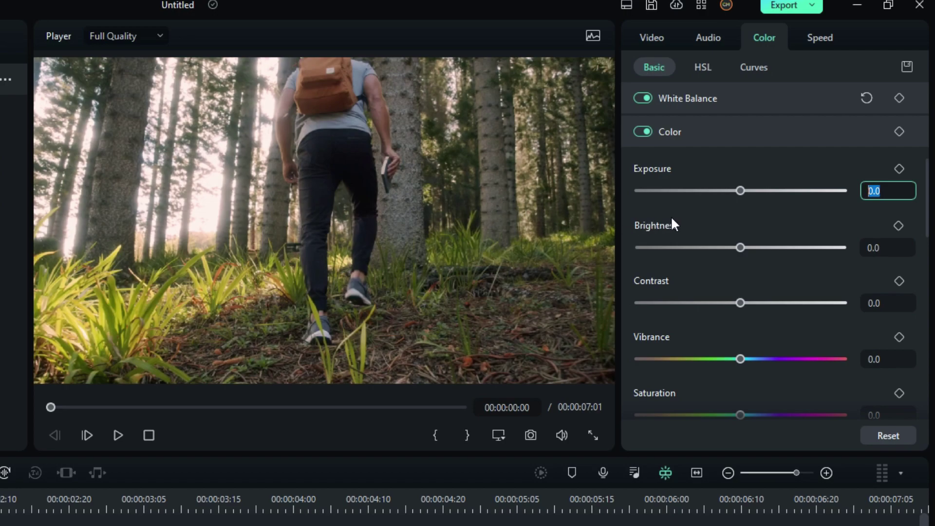
{"action": "type", "text": "-20"}
{"action": "key", "text": "Return"}
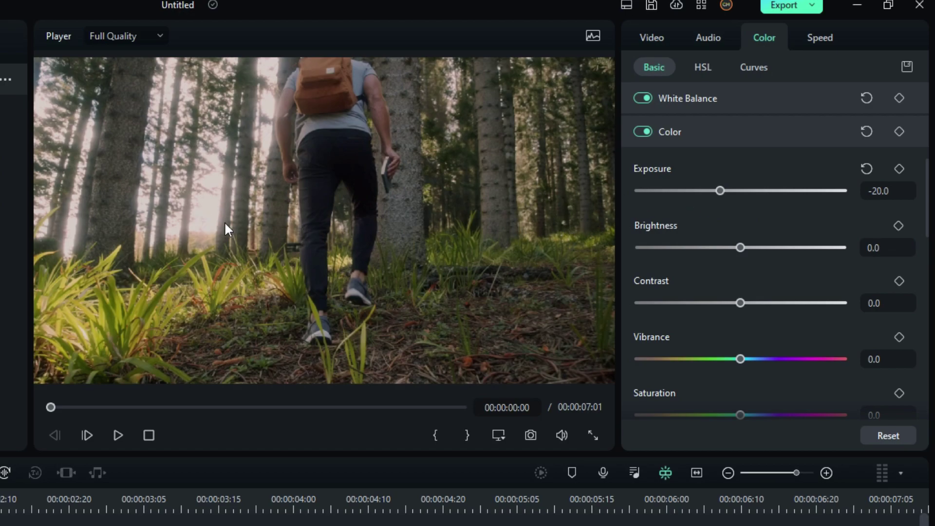
{"action": "left_click", "coordinate": [876, 302]}
{"action": "type", "text": "30"}
{"action": "key", "text": "Return"}
{"action": "left_click", "coordinate": [876, 358]}
{"action": "type", "text": "20"}
{"action": "key", "text": "Return"}
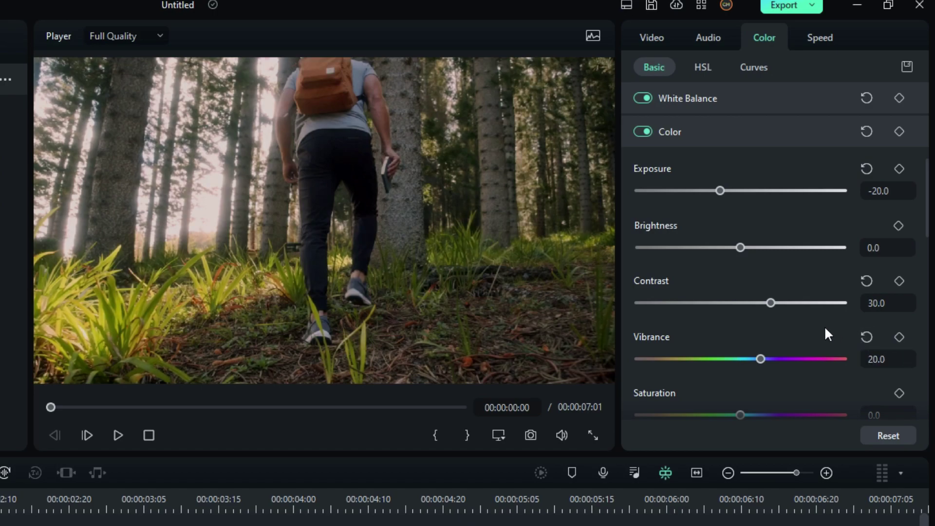
{"action": "scroll", "coordinate": [819, 325], "scroll_direction": "down", "scroll_amount": 6}
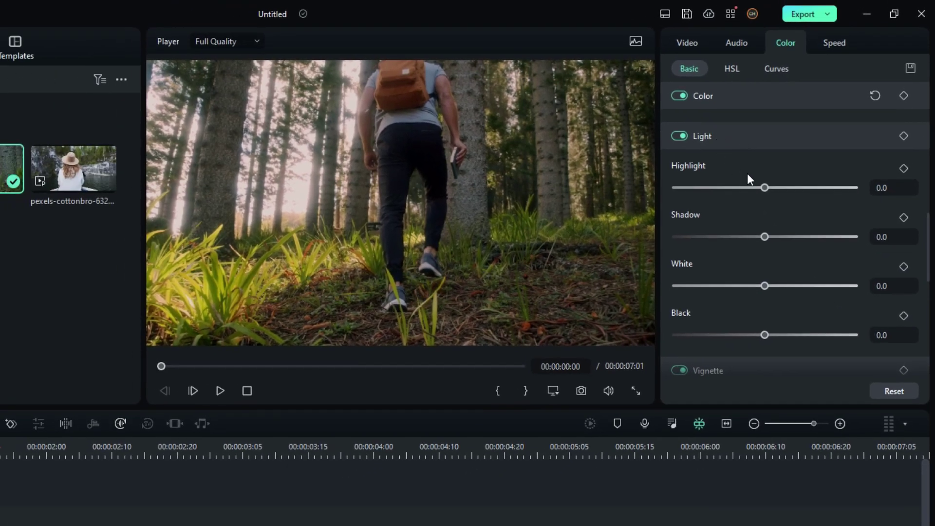
- In the Light section, set Highlight 30, Shadow -50 and Black -40
{"action": "left_click", "coordinate": [899, 187]}
{"action": "type", "text": "30"}
{"action": "key", "text": "Return"}
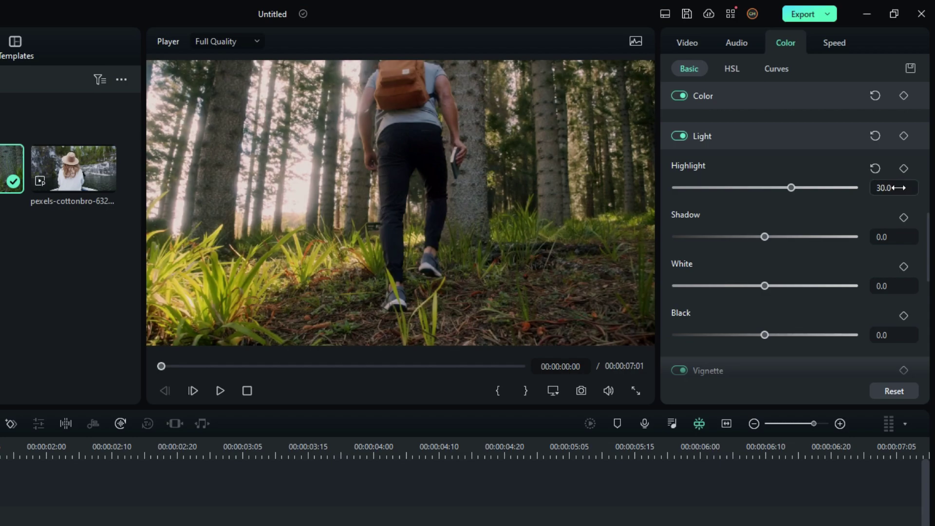
{"action": "left_click", "coordinate": [883, 234]}
{"action": "type", "text": "-50"}
{"action": "key", "text": "Return"}
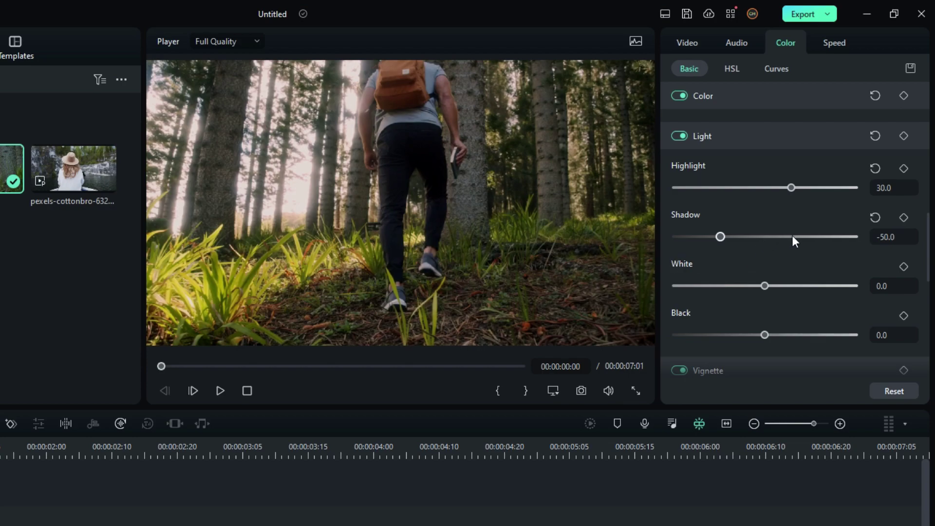
{"action": "scroll", "coordinate": [828, 248], "scroll_direction": "down", "scroll_amount": 2}
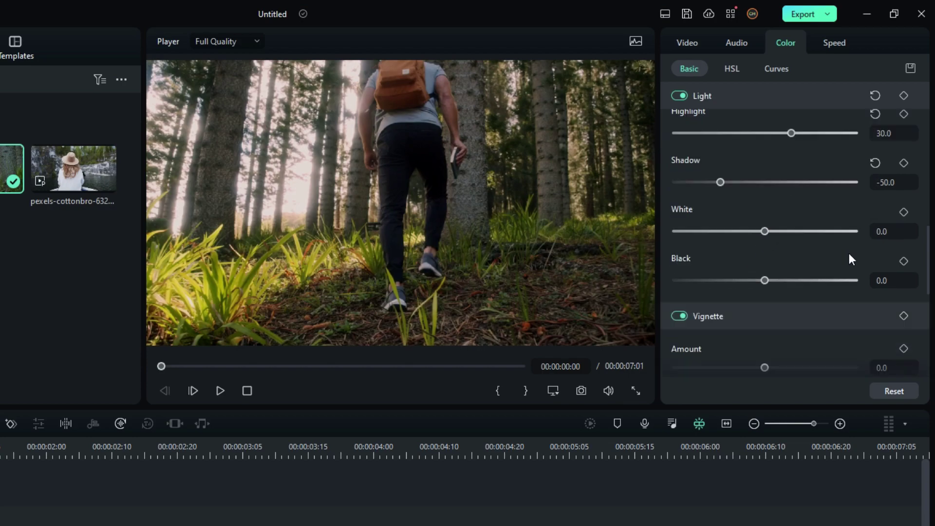
{"action": "left_click", "coordinate": [884, 281]}
{"action": "type", "text": "-40"}
{"action": "key", "text": "Return"}
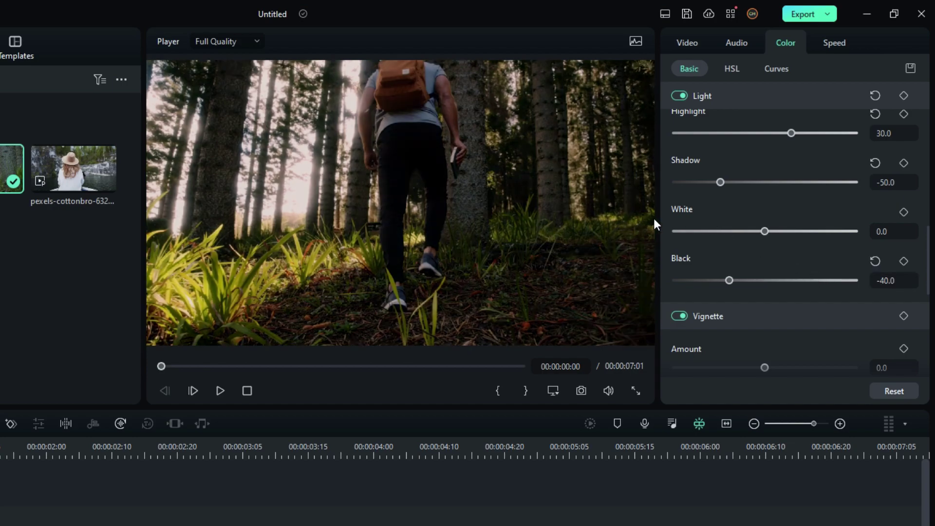
{"action": "scroll", "coordinate": [793, 264], "scroll_direction": "down", "scroll_amount": 4}
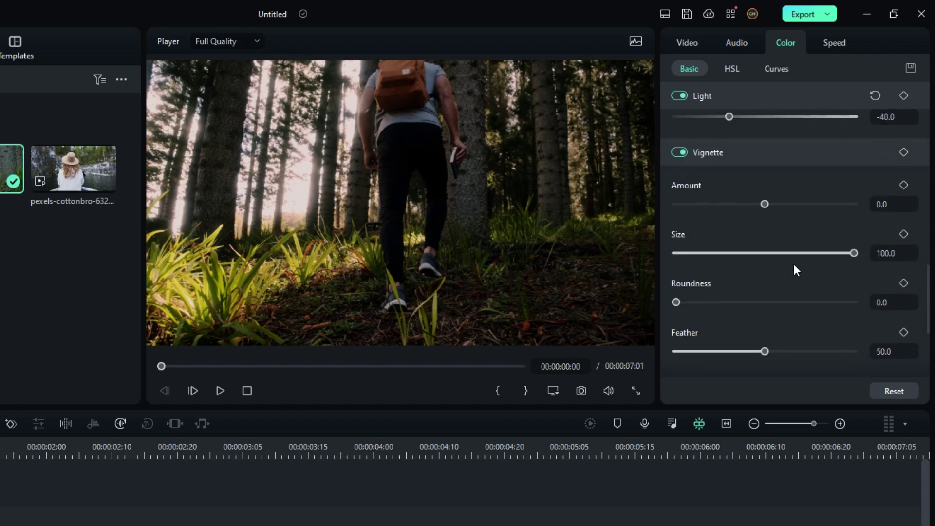
{"action": "scroll", "coordinate": [795, 268], "scroll_direction": "up", "scroll_amount": 1}
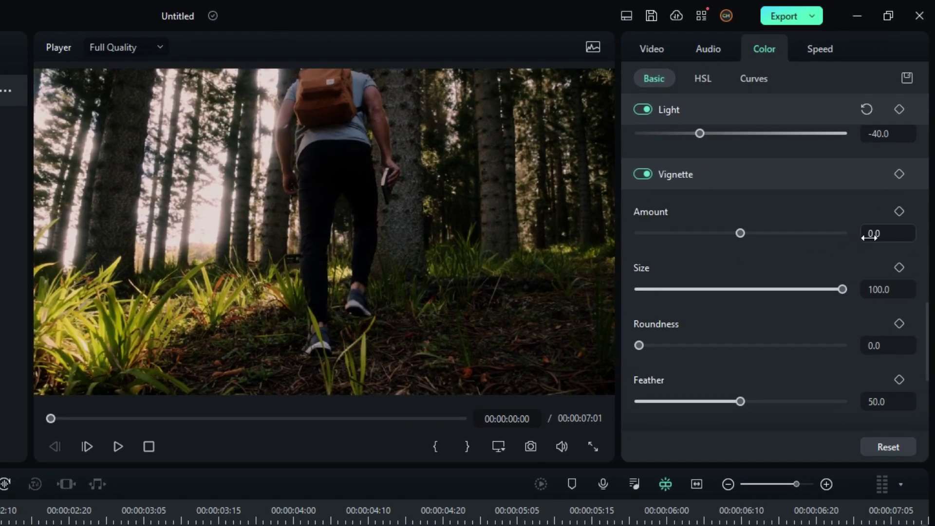
- Darken the clip's edges with a Vignette Amount of -40
{"action": "left_click", "coordinate": [879, 206]}
{"action": "type", "text": "-40"}
{"action": "key", "text": "Return"}
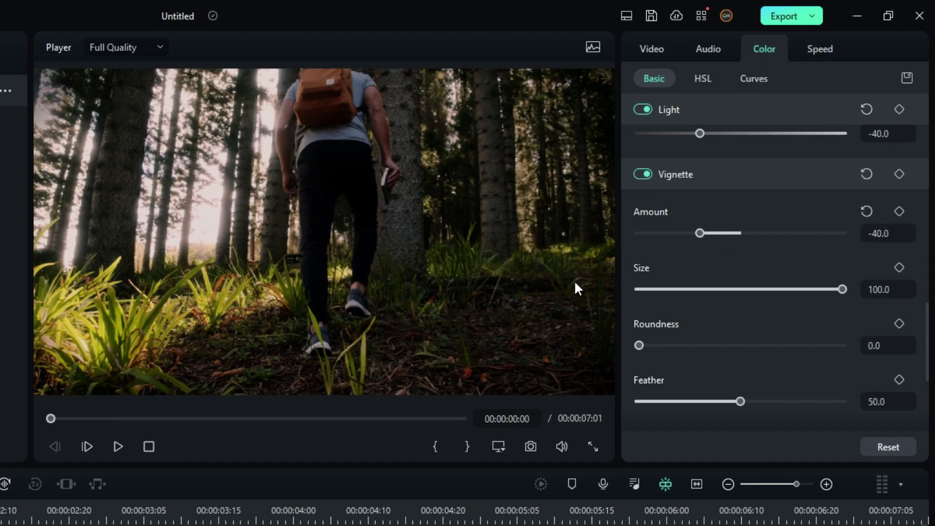
{"action": "scroll", "coordinate": [692, 317], "scroll_direction": "down", "scroll_amount": 4}
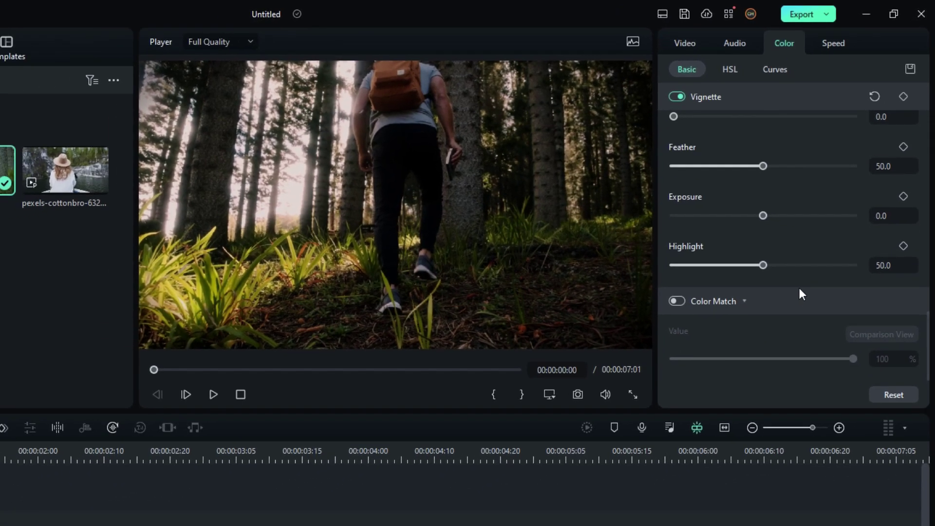
{"action": "scroll", "coordinate": [719, 173], "scroll_direction": "up", "scroll_amount": 8}
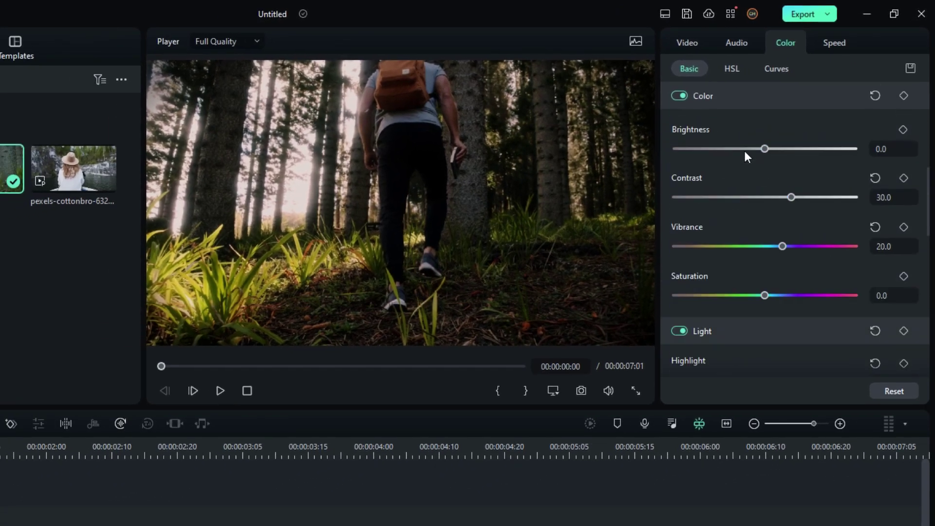
{"action": "scroll", "coordinate": [745, 150], "scroll_direction": "up", "scroll_amount": 3}
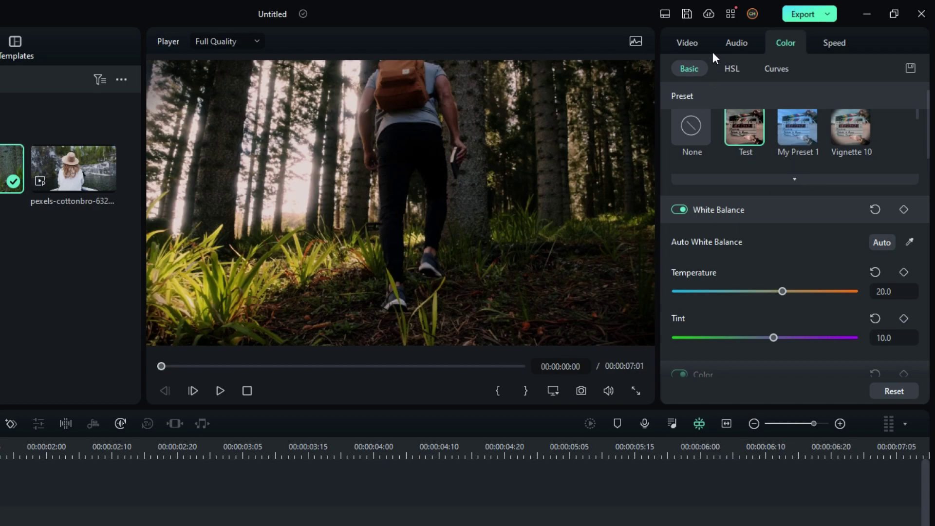
- In HSL, give the red range Hue 50 and Luminance 10
{"action": "left_click", "coordinate": [732, 69]}
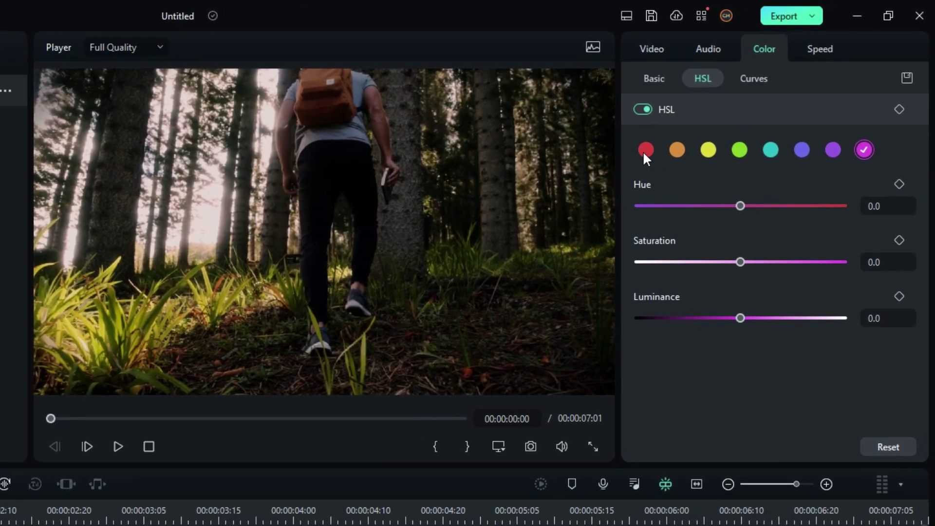
{"action": "left_click", "coordinate": [680, 132]}
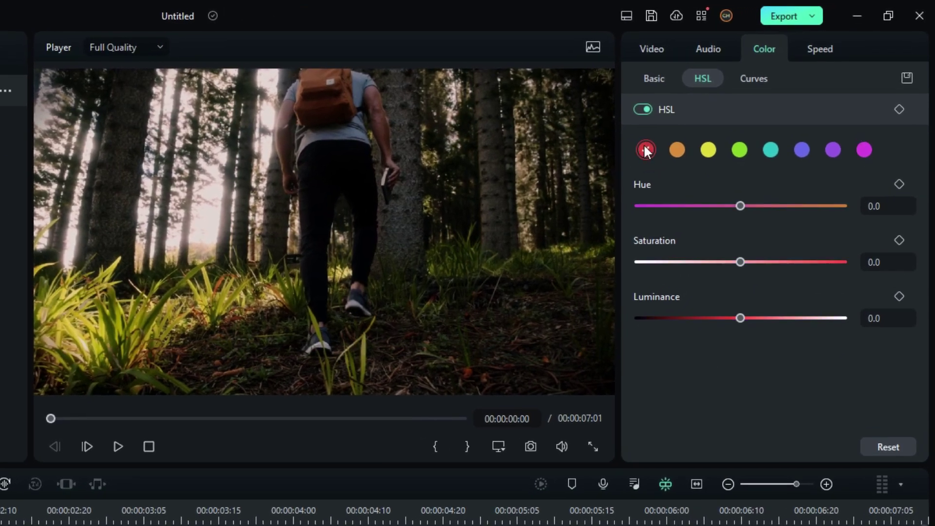
{"action": "left_click", "coordinate": [879, 206]}
{"action": "type", "text": "5"}
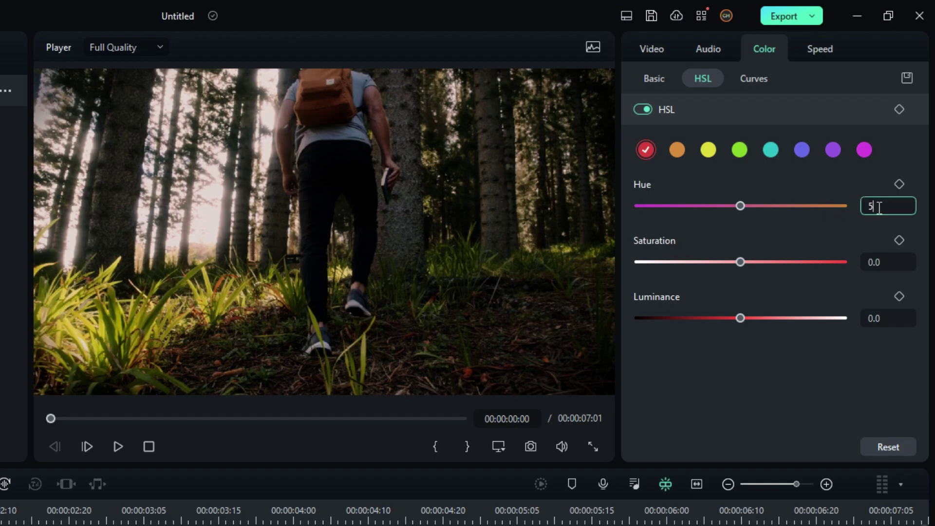
{"action": "type", "text": "0"}
{"action": "key", "text": "Return"}
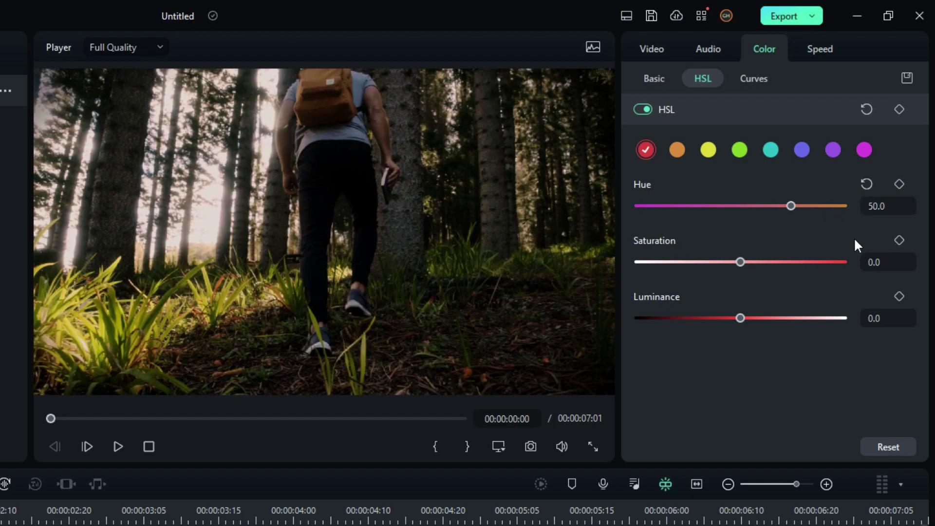
{"action": "left_click", "coordinate": [878, 311]}
{"action": "type", "text": "10"}
{"action": "key", "text": "Return"}
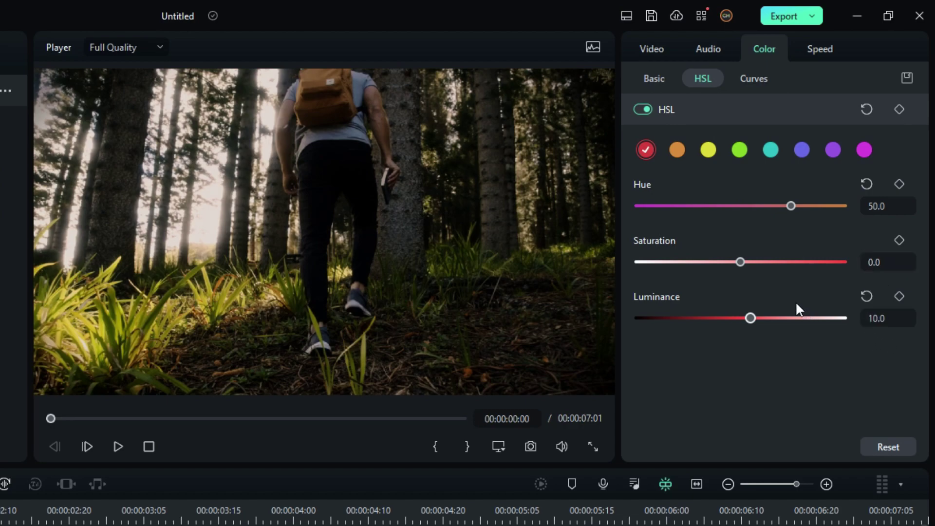
- Give the orange range Hue -25 and Luminance 10
{"action": "left_click", "coordinate": [677, 150]}
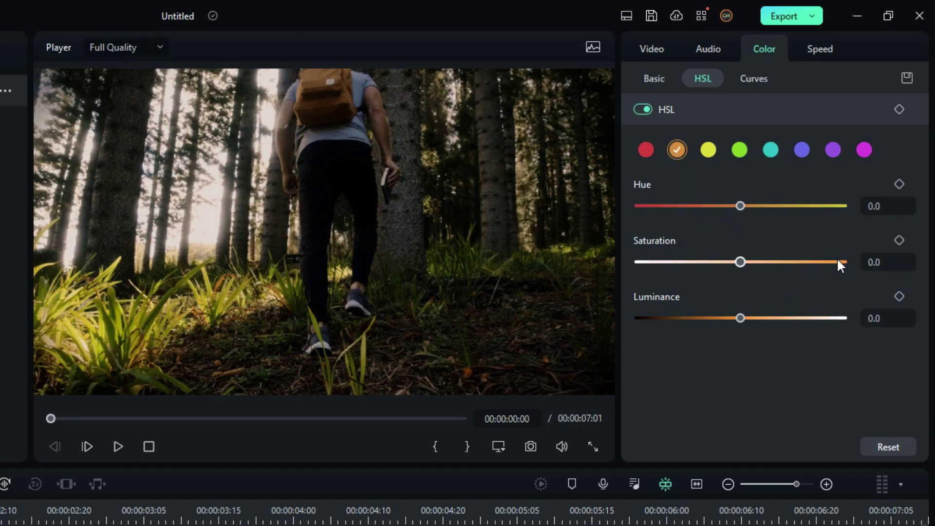
{"action": "left_click", "coordinate": [876, 207]}
{"action": "type", "text": "-25"}
{"action": "key", "text": "Return"}
{"action": "type", "text": "10"}
{"action": "key", "text": "Return"}
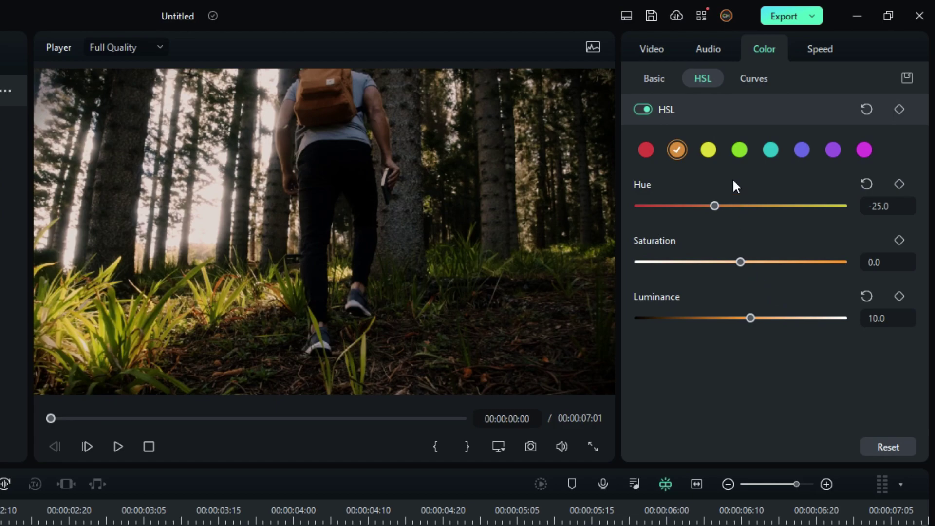
- Set the yellow range to Hue -100, Saturation -100, Luminance 10
{"action": "left_click", "coordinate": [710, 149]}
{"action": "left_click", "coordinate": [887, 207]}
{"action": "type", "text": "-100"}
{"action": "key", "text": "Return"}
{"action": "left_click", "coordinate": [886, 264]}
{"action": "type", "text": "-100"}
{"action": "key", "text": "Return"}
{"action": "left_click", "coordinate": [888, 319]}
{"action": "type", "text": "10"}
{"action": "key", "text": "Return"}
- Set the green range to Hue -100, Saturation -100, Luminance 10
{"action": "left_click", "coordinate": [740, 150]}
{"action": "left_click", "coordinate": [867, 212]}
{"action": "type", "text": "-100"}
{"action": "key", "text": "Return"}
{"action": "left_click", "coordinate": [888, 264]}
{"action": "type", "text": "-100"}
{"action": "key", "text": "Return"}
{"action": "left_click", "coordinate": [884, 319]}
{"action": "type", "text": "10"}
{"action": "key", "text": "Return"}
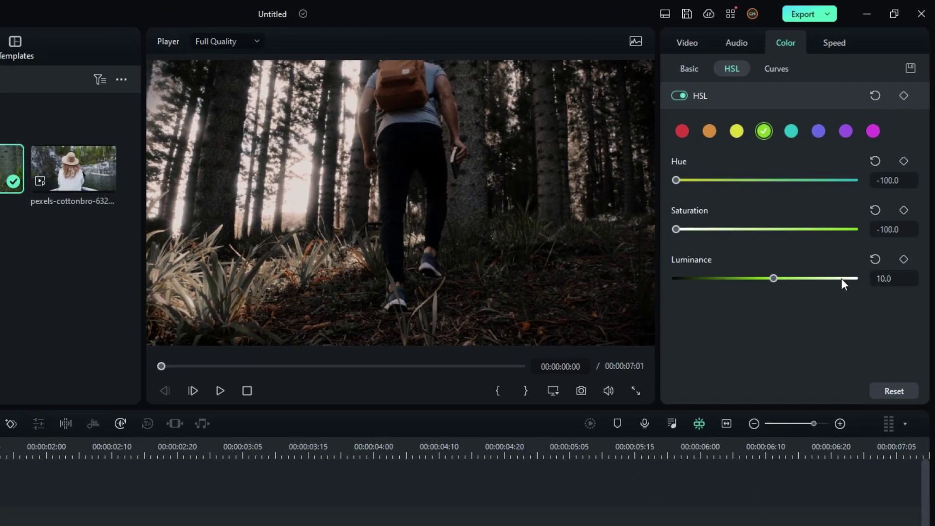
- Set the cyan range to Hue -100, Saturation -100, Luminance 10
{"action": "left_click", "coordinate": [792, 130]}
{"action": "left_click", "coordinate": [888, 181]}
{"action": "type", "text": "-100"}
{"action": "key", "text": "Return"}
{"action": "left_click", "coordinate": [883, 227]}
{"action": "type", "text": "-100"}
{"action": "key", "text": "Return"}
{"action": "left_click", "coordinate": [879, 276]}
{"action": "type", "text": "10"}
{"action": "key", "text": "Return"}
- Set the blue range to Hue -100, Saturation -100, Luminance 10
{"action": "left_click", "coordinate": [819, 132]}
{"action": "left_click", "coordinate": [888, 180]}
{"action": "type", "text": "-100"}
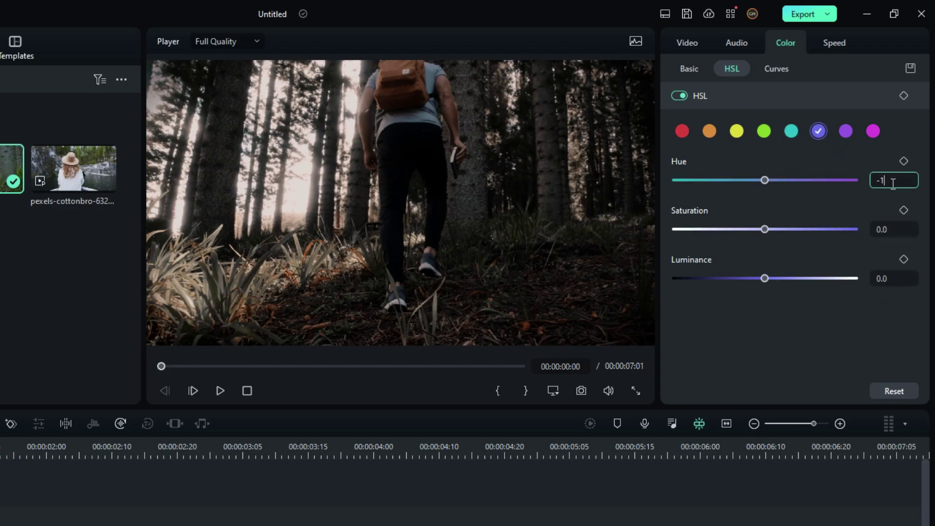
{"action": "key", "text": "Return"}
{"action": "left_click", "coordinate": [882, 229]}
{"action": "type", "text": "-100"}
{"action": "key", "text": "Return"}
{"action": "left_click", "coordinate": [880, 278]}
{"action": "type", "text": "10"}
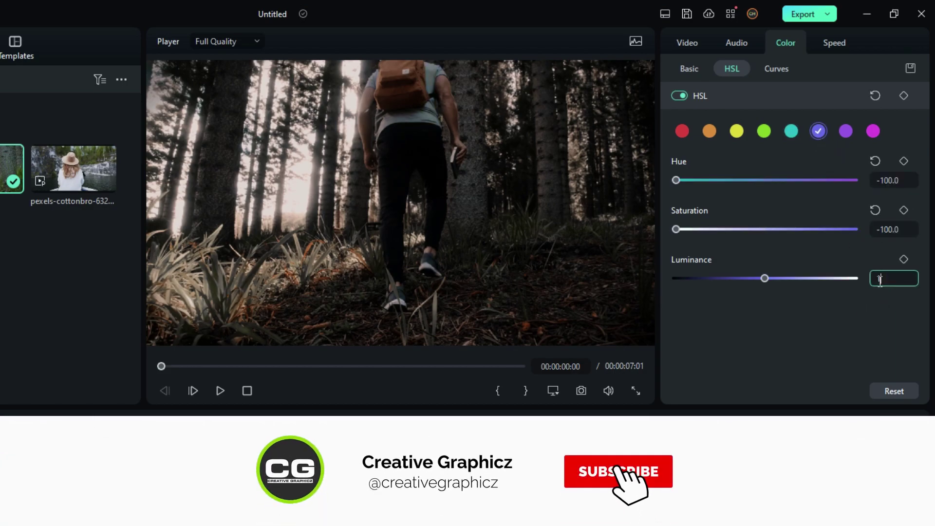
{"action": "key", "text": "Return"}
- Set the purple range to Hue -100, Saturation -100, Luminance 10
{"action": "left_click", "coordinate": [846, 131]}
{"action": "left_click", "coordinate": [888, 180]}
{"action": "type", "text": "-100"}
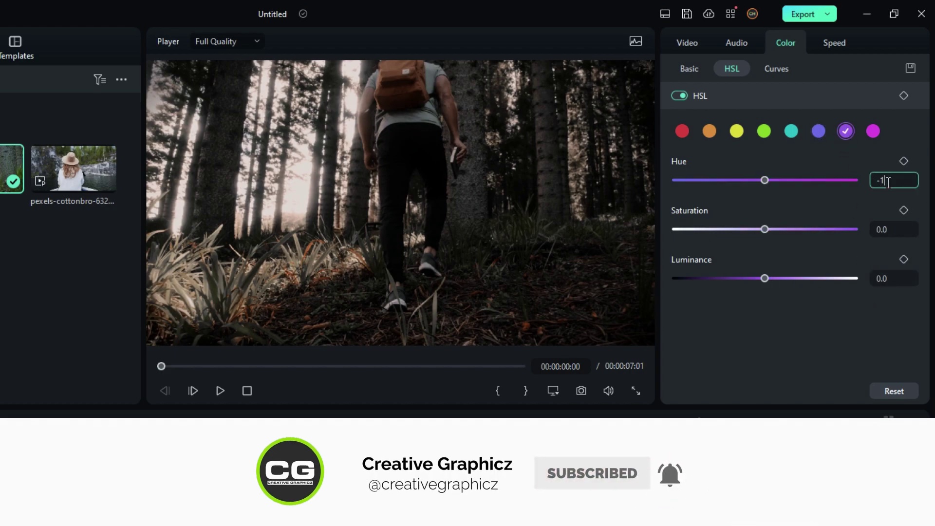
{"action": "key", "text": "Return"}
{"action": "left_click", "coordinate": [880, 229]}
{"action": "type", "text": "-100"}
{"action": "key", "text": "Return"}
{"action": "left_click", "coordinate": [879, 278]}
{"action": "type", "text": "10"}
{"action": "key", "text": "Return"}
- Set the magenta range to Hue -100, Saturation -100, Luminance 10
{"action": "left_click", "coordinate": [873, 131]}
{"action": "left_click", "coordinate": [887, 180]}
{"action": "type", "text": "-100"}
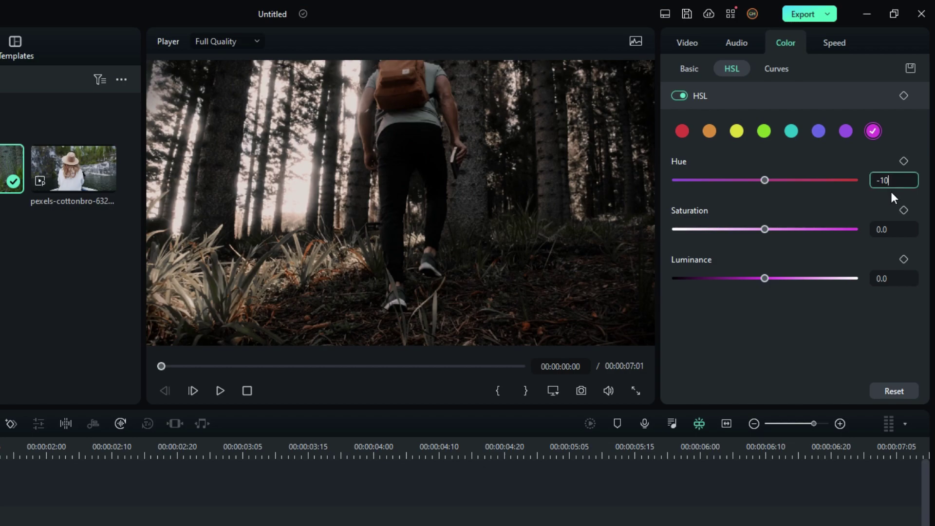
{"action": "key", "text": "Return"}
{"action": "left_click", "coordinate": [886, 230]}
{"action": "type", "text": "-100"}
{"action": "key", "text": "Return"}
{"action": "left_click", "coordinate": [883, 278]}
{"action": "type", "text": "10"}
{"action": "key", "text": "Return"}
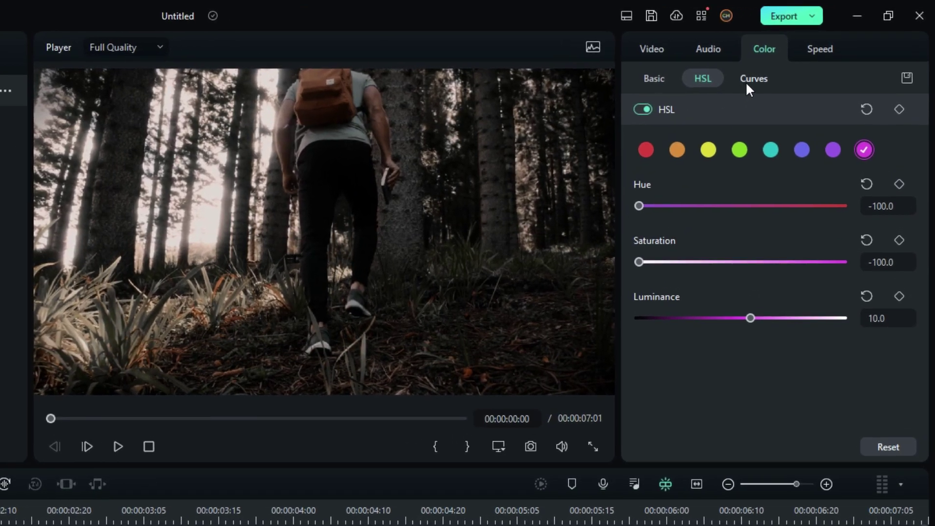
{"action": "left_click", "coordinate": [777, 69]}
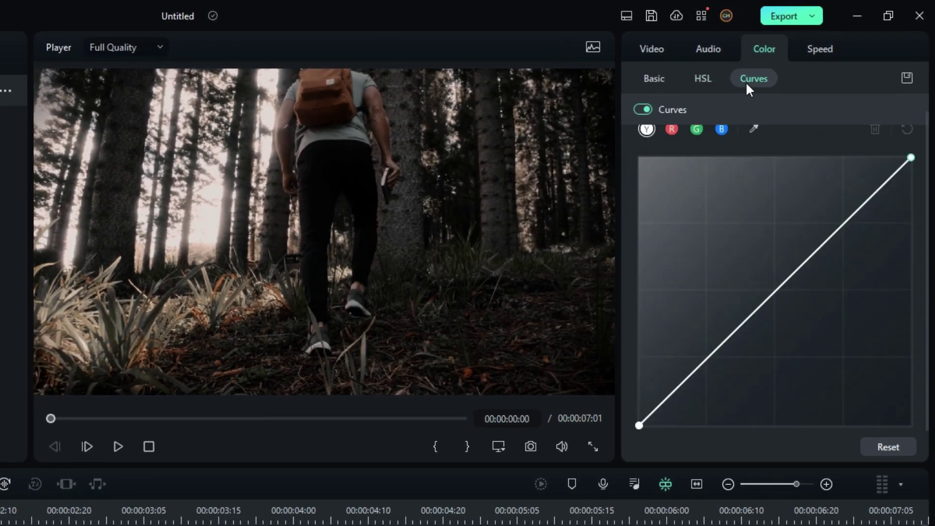
- Steepen the luminance curve by pulling the white point left and the black point right
{"action": "left_click_drag", "start_coordinate": [912, 159], "coordinate": [885, 156]}
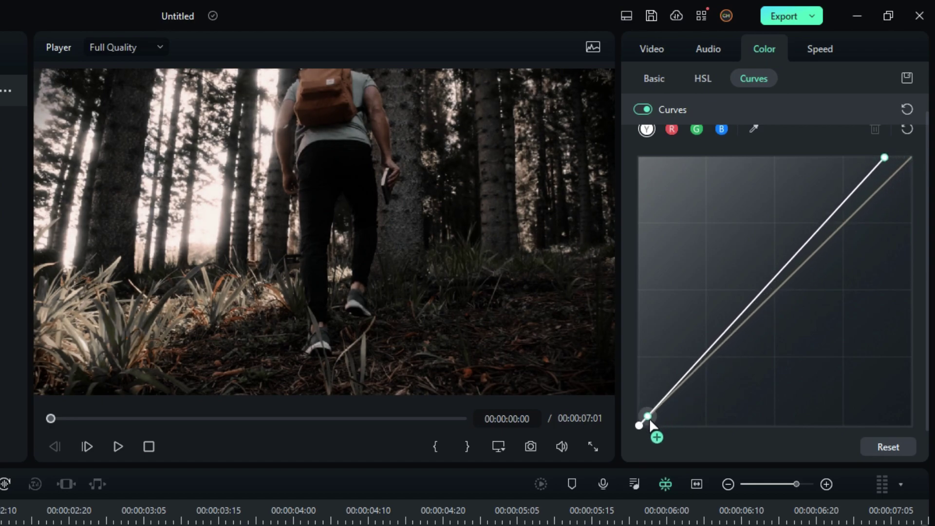
{"action": "left_click_drag", "start_coordinate": [639, 426], "coordinate": [647, 427]}
{"action": "mouse_move", "coordinate": [883, 165]}
{"action": "left_mouse_down"}
{"action": "mouse_move", "coordinate": [866, 153]}
{"action": "mouse_move", "coordinate": [879, 156]}
{"action": "left_mouse_up"}
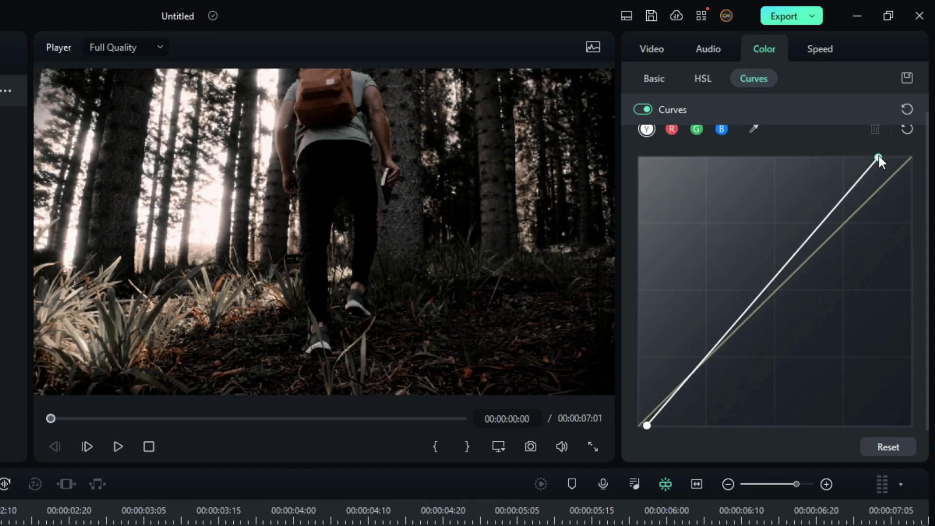
{"action": "left_click", "coordinate": [656, 77]}
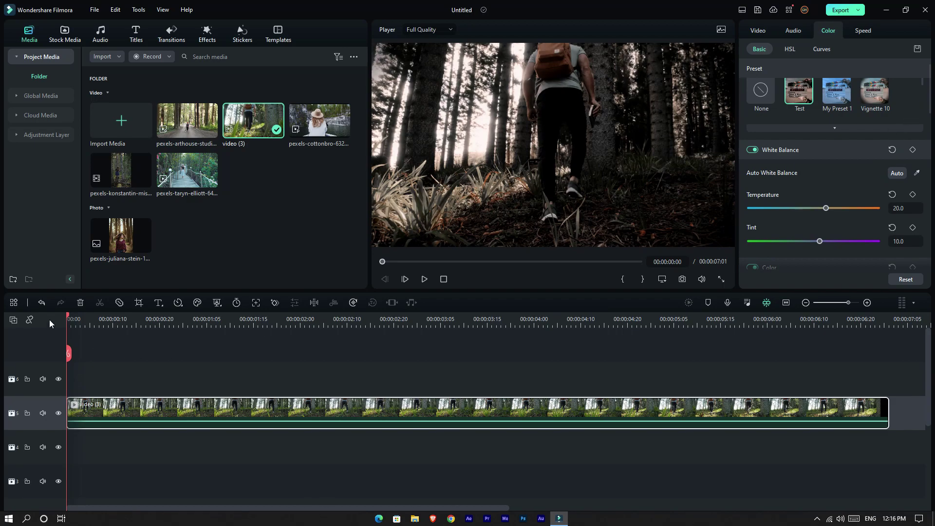
{"action": "left_click_drag", "start_coordinate": [69, 318], "coordinate": [43, 325]}
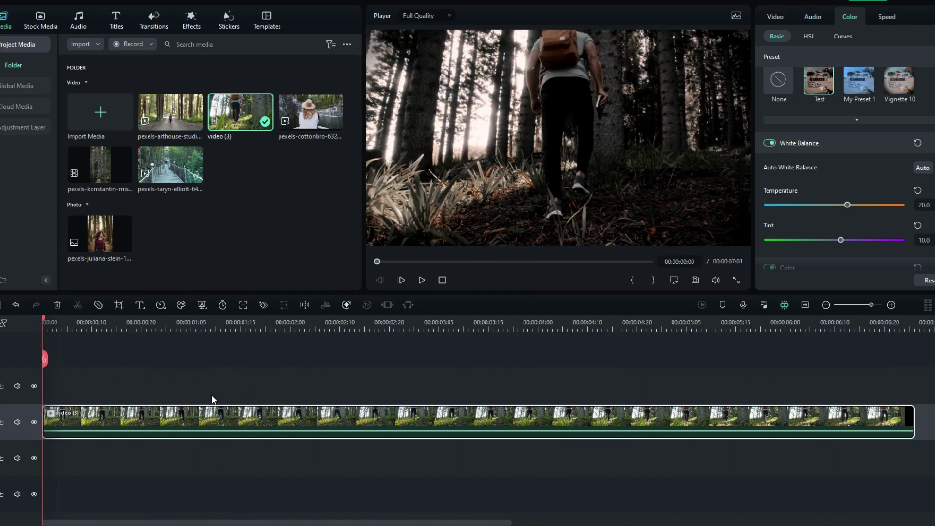
{"action": "left_click", "coordinate": [212, 398]}
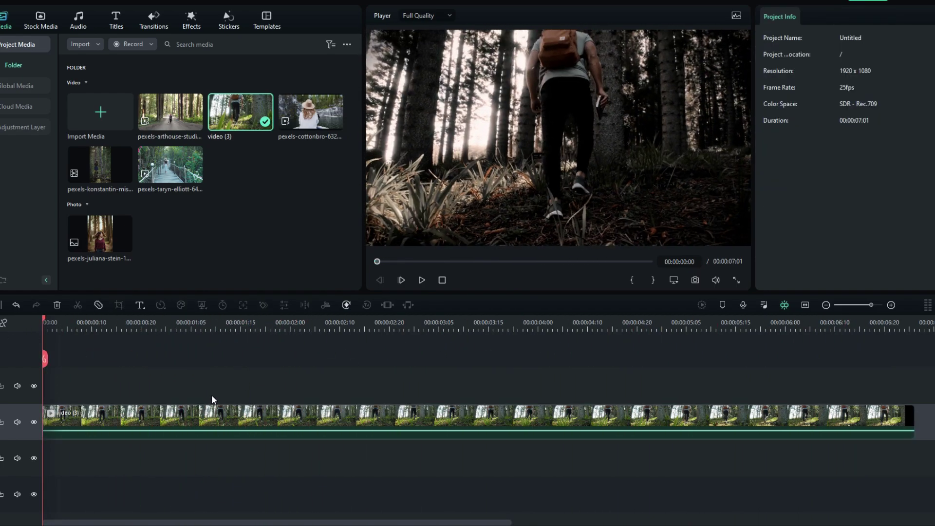
{"action": "left_click_drag", "start_coordinate": [166, 113], "coordinate": [195, 146]}
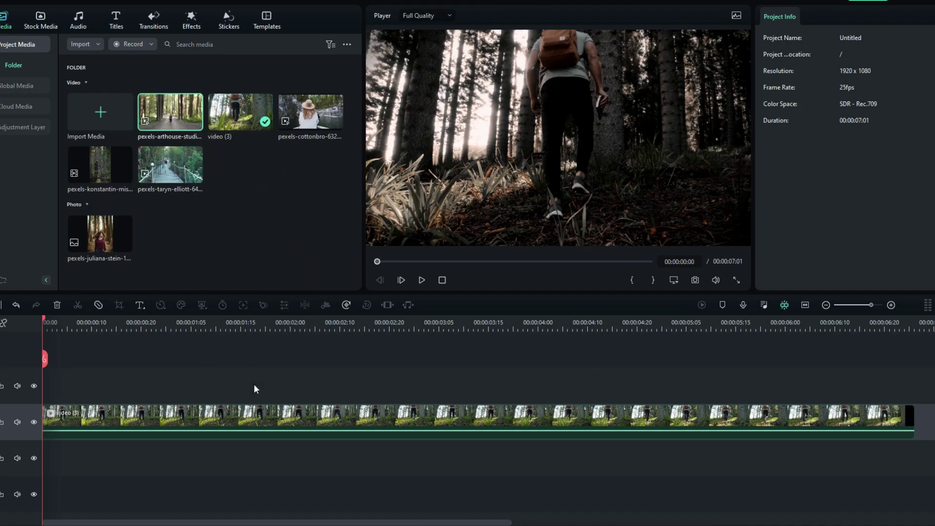
{"action": "left_click", "coordinate": [255, 414]}
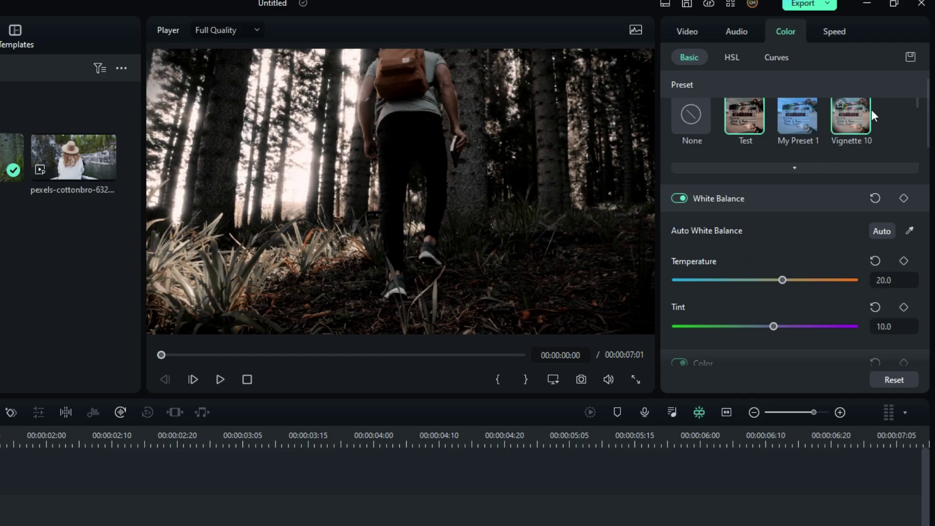
- Save the current grade as a custom colour preset named 'Black Tone'
{"action": "left_click", "coordinate": [911, 57]}
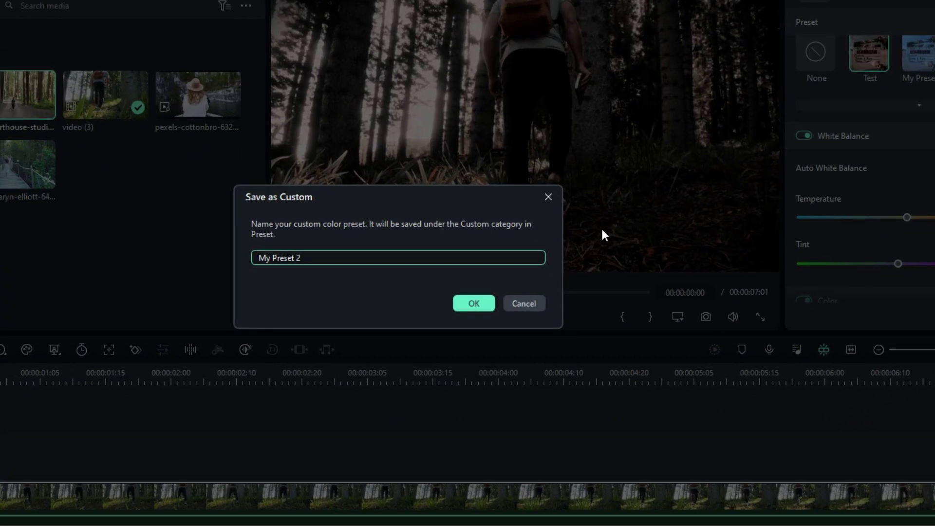
{"action": "key", "text": "BackSpace"}
{"action": "key", "text": "BackSpace"}
{"action": "key", "text": "BackSpace"}
{"action": "key", "text": "BackSpace"}
{"action": "key", "text": "BackSpace"}
{"action": "key", "text": "BackSpace"}
{"action": "key", "text": "BackSpace"}
{"action": "key", "text": "BackSpace"}
{"action": "key", "text": "BackSpace"}
{"action": "key", "text": "BackSpace"}
{"action": "key", "text": "BackSpace"}
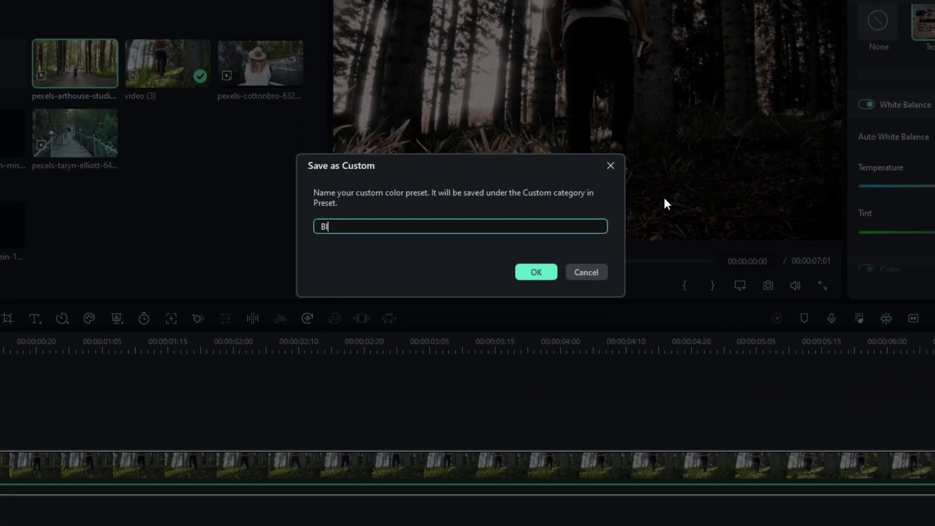
{"action": "type", "text": "Black Tone"}
{"action": "left_click", "coordinate": [537, 271]}
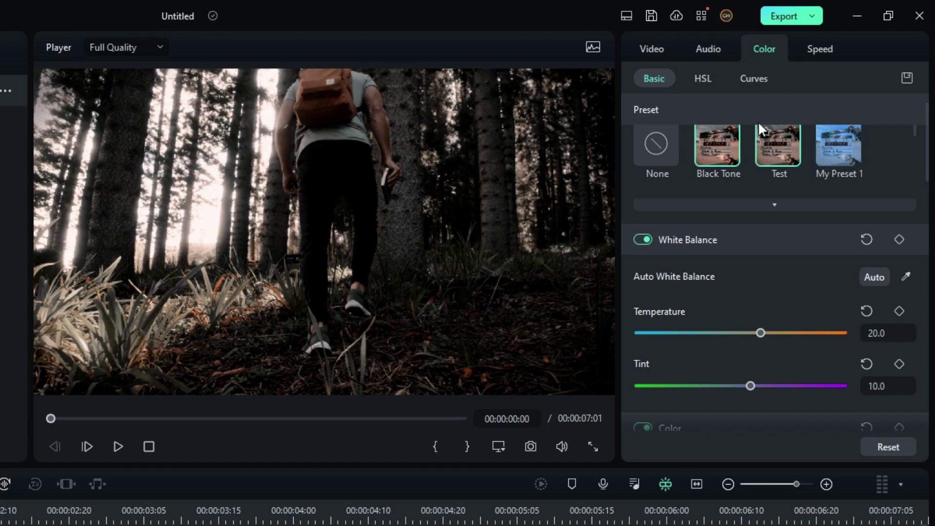
{"action": "left_click", "coordinate": [684, 105]}
{"action": "left_click", "coordinate": [681, 109]}
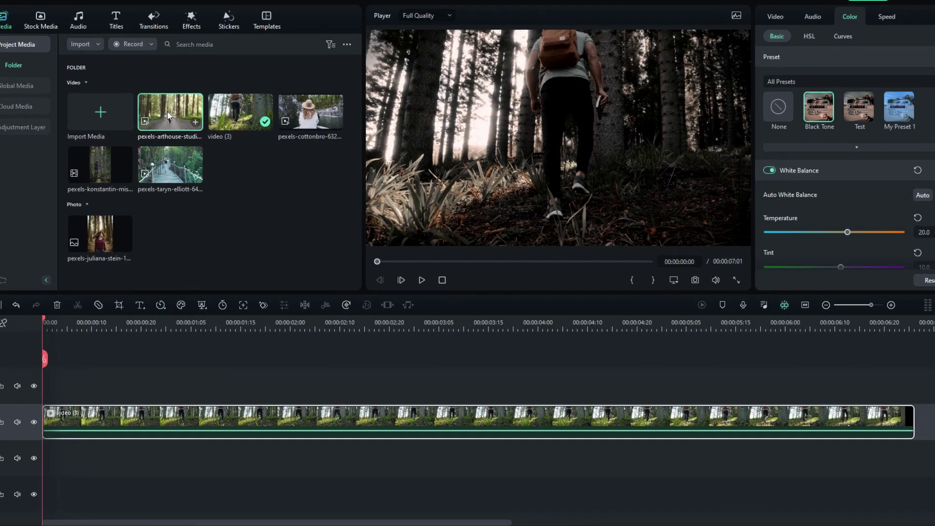
- Replace the forest clip on the main track with the walking-path clip
{"action": "left_click_drag", "start_coordinate": [210, 126], "coordinate": [73, 379]}
{"action": "left_click", "coordinate": [98, 428]}
{"action": "key", "text": "Delete"}
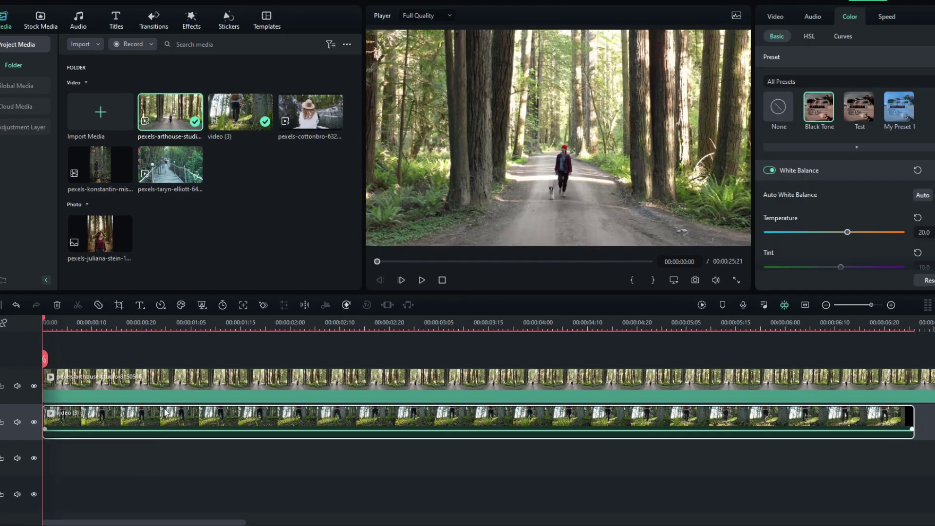
{"action": "left_click_drag", "start_coordinate": [151, 380], "coordinate": [151, 416]}
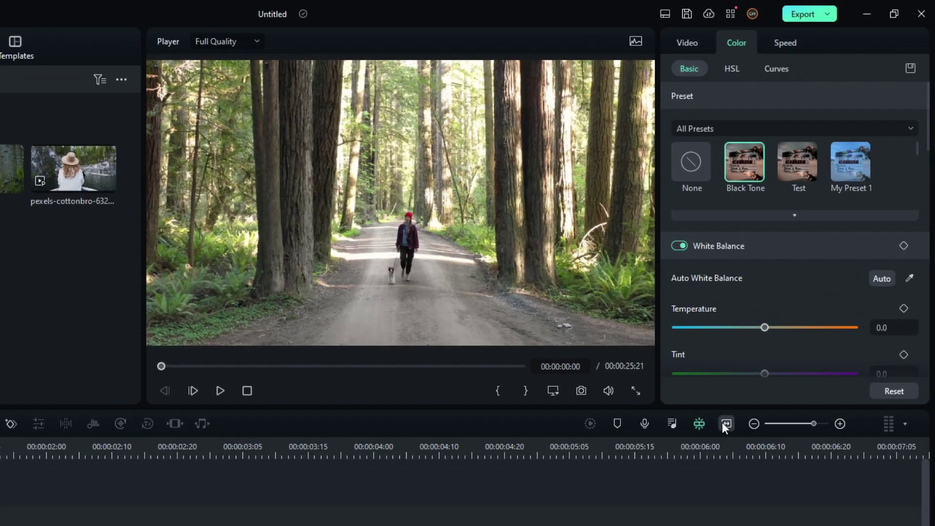
{"action": "left_click", "coordinate": [725, 424]}
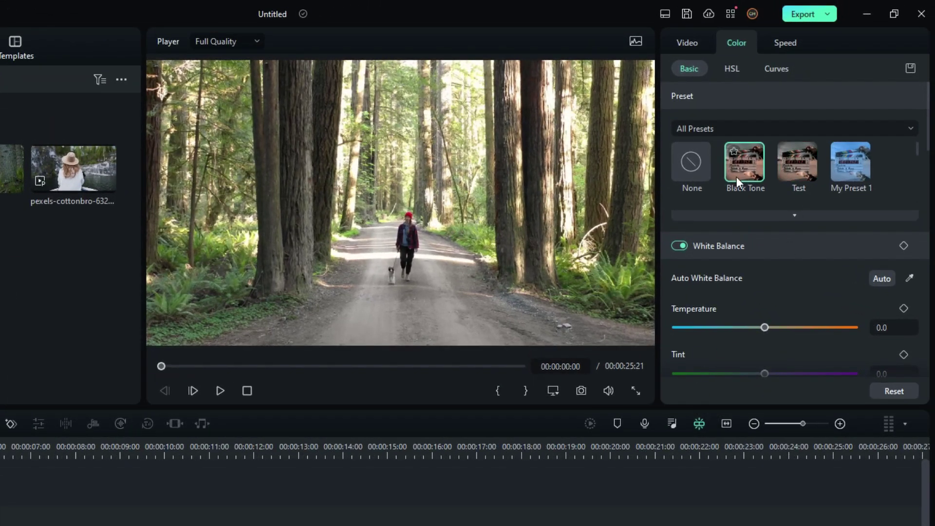
- Apply Black Tone to the walking-path clip, then swap in the woman-in-boat clip
{"action": "left_click", "coordinate": [753, 172]}
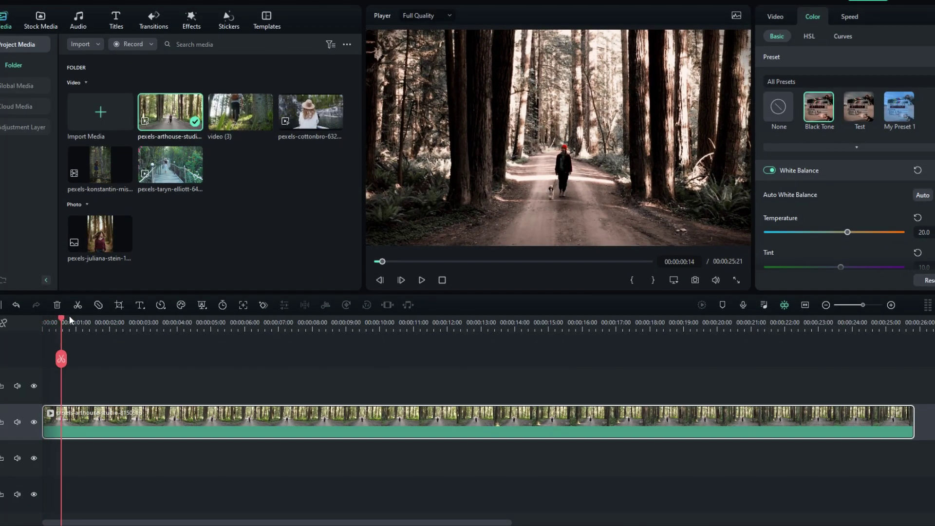
{"action": "left_click_drag", "start_coordinate": [69, 320], "coordinate": [6, 312]}
{"action": "left_click_drag", "start_coordinate": [316, 312], "coordinate": [236, 414]}
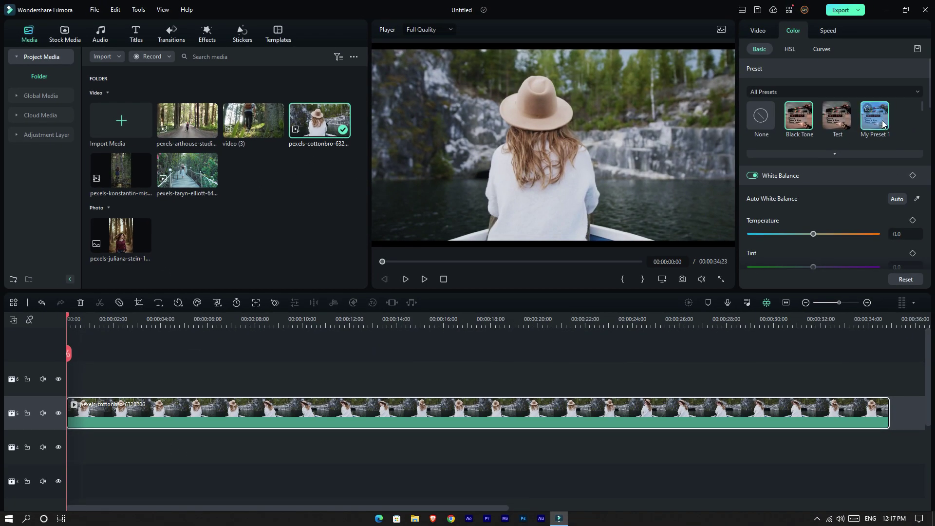
- Apply the Black Tone preset to the boat clip and lower its Exposure to -20
{"action": "left_click", "coordinate": [819, 106]}
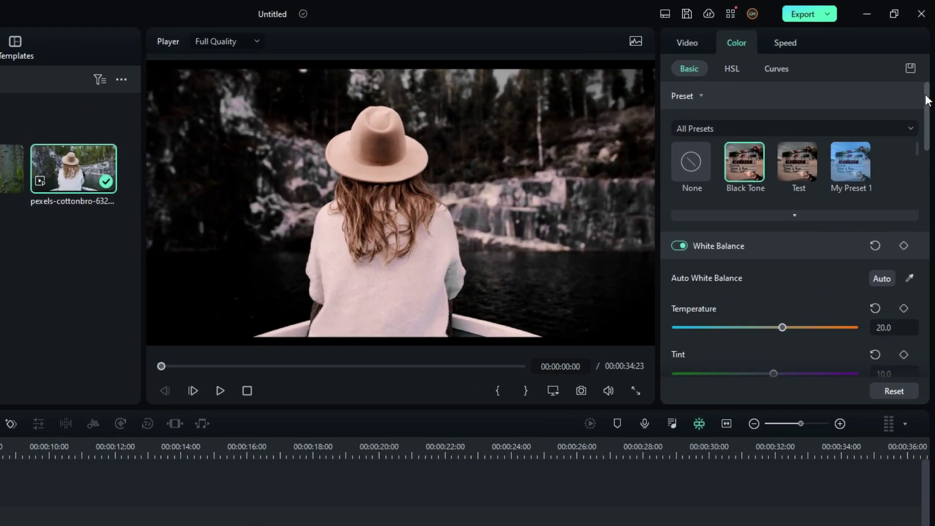
{"action": "left_click_drag", "start_coordinate": [930, 67], "coordinate": [932, 81]}
{"action": "left_click_drag", "start_coordinate": [930, 113], "coordinate": [930, 163]}
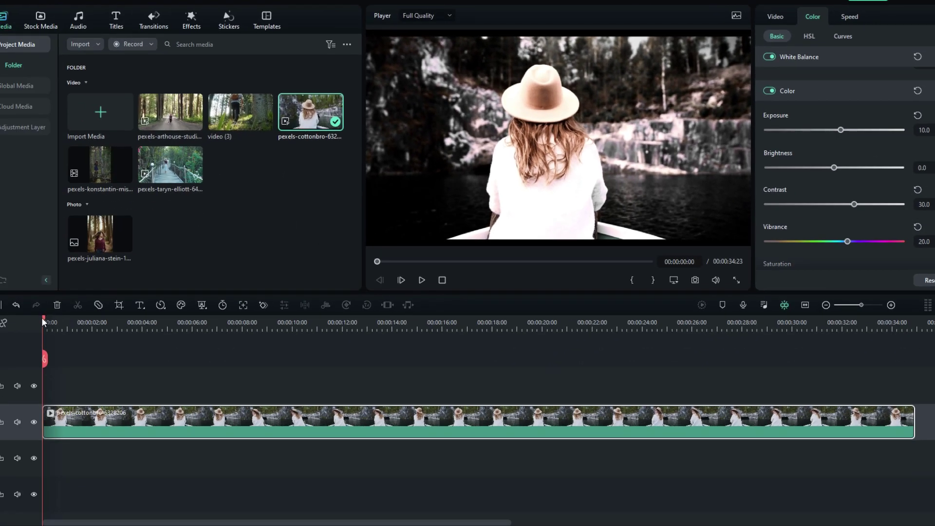
{"action": "left_click_drag", "start_coordinate": [42, 317], "coordinate": [389, 326]}
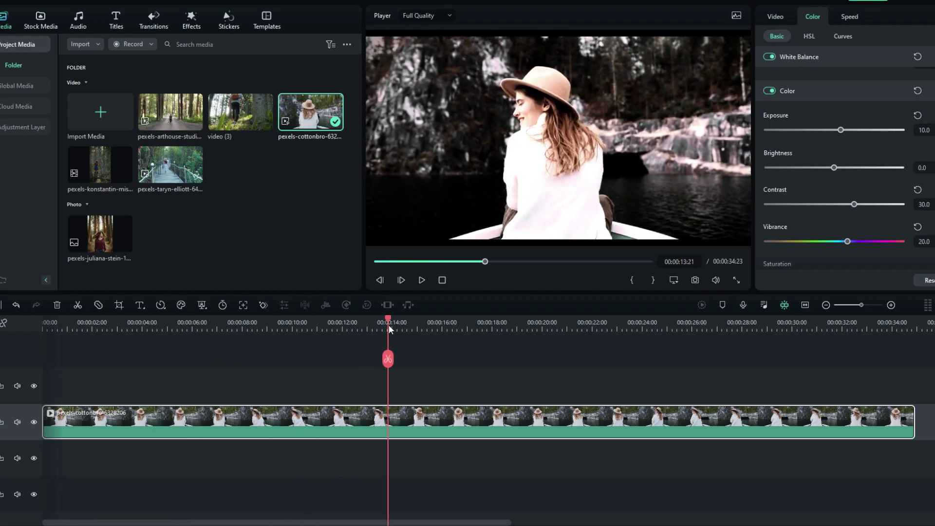
{"action": "left_click", "coordinate": [925, 131]}
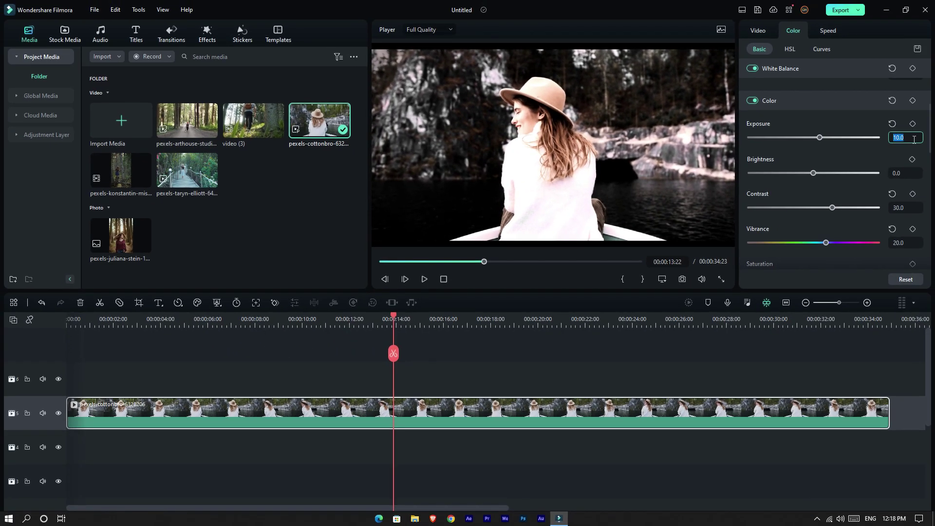
{"action": "key", "text": "Return"}
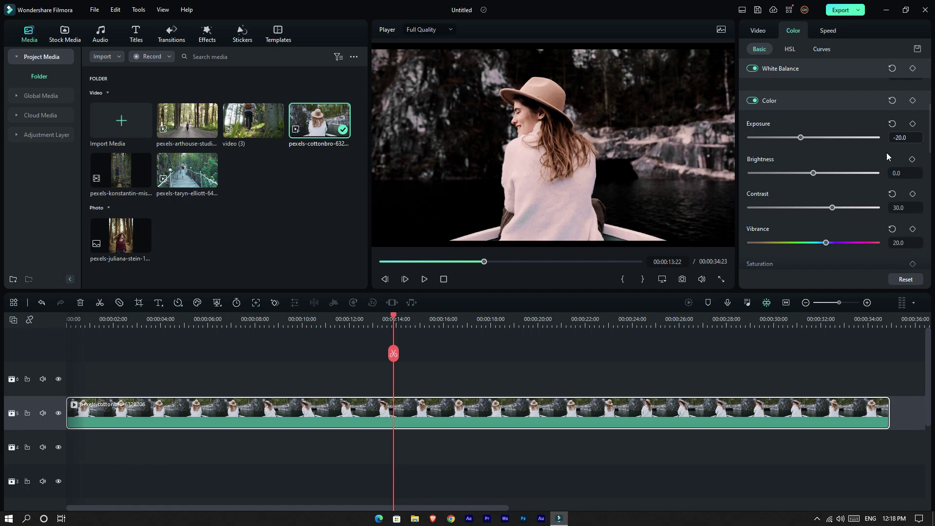
{"action": "left_click_drag", "start_coordinate": [394, 319], "coordinate": [723, 324]}
{"action": "left_click_drag", "start_coordinate": [460, 327], "coordinate": [20, 330]}
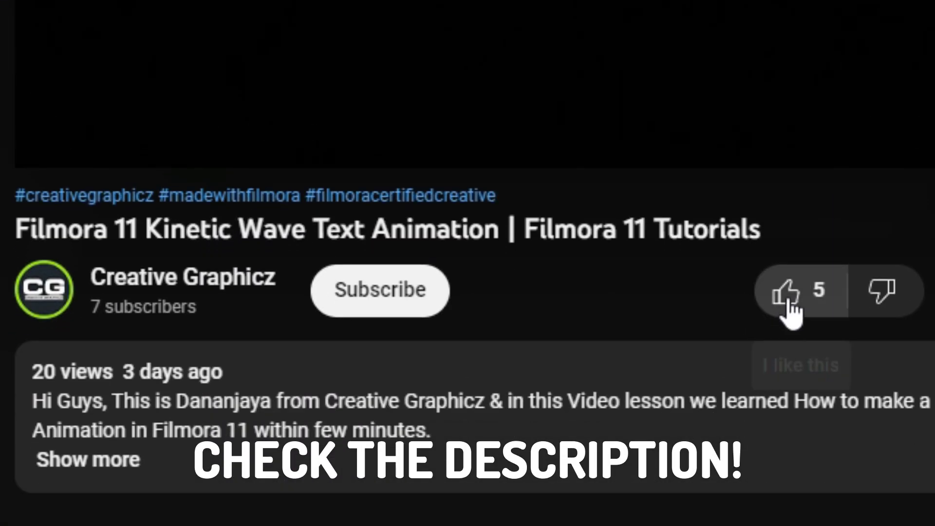
- Like the Filmora 11 Kinetic Wave Text Animation video and subscribe with All notifications enabled
{"action": "left_click", "coordinate": [794, 288]}
{"action": "left_click", "coordinate": [431, 312]}
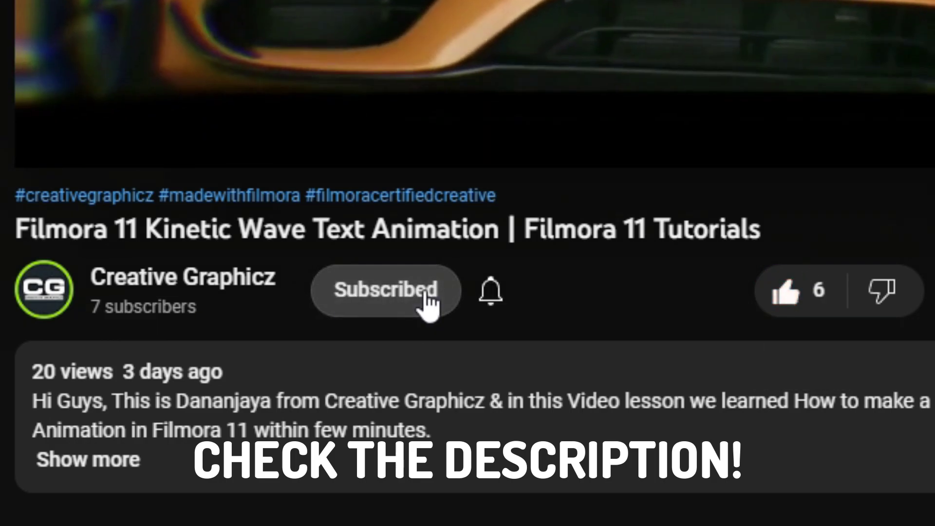
{"action": "left_click", "coordinate": [489, 295]}
{"action": "left_click", "coordinate": [560, 363]}
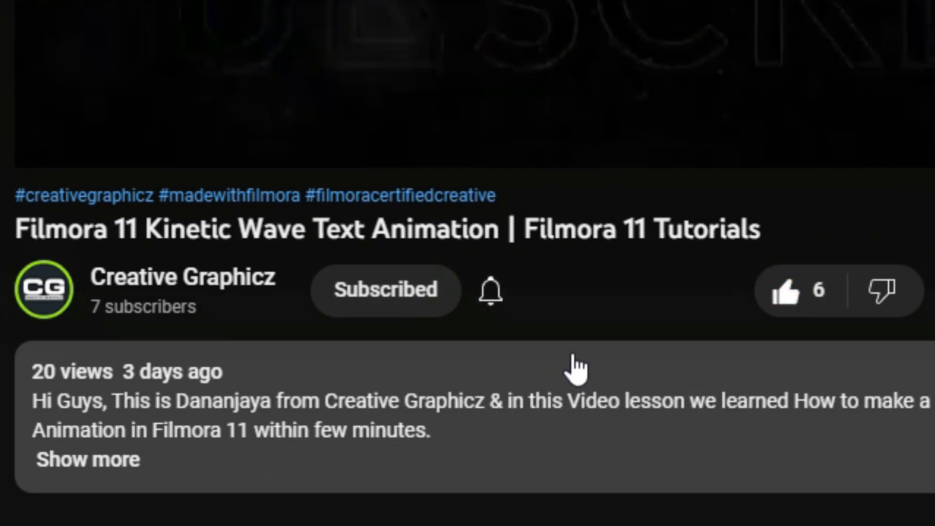
{"action": "scroll", "coordinate": [575, 368], "scroll_direction": "down", "scroll_amount": 3}
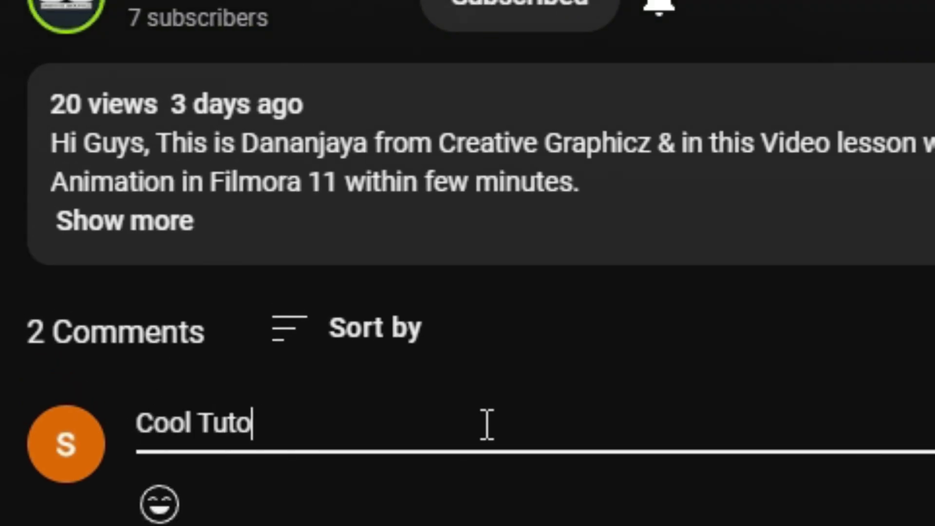